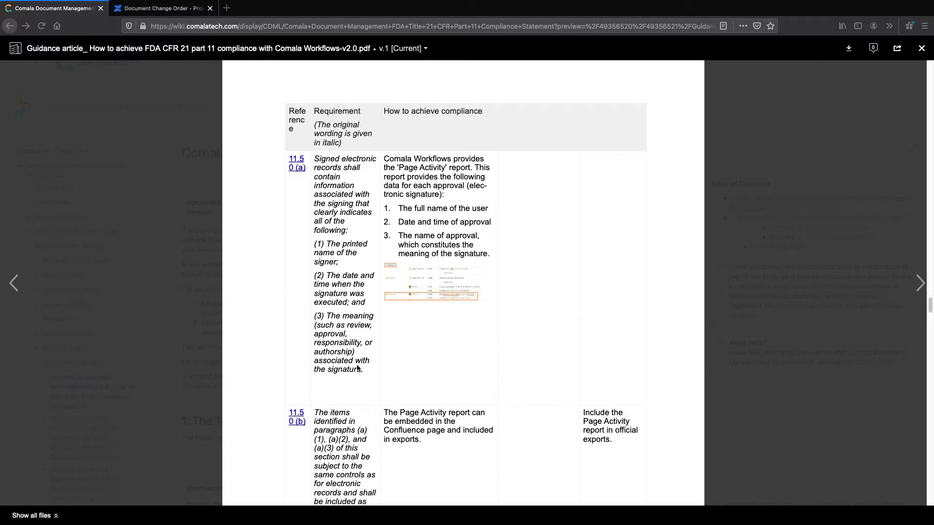
# - Approve the Document Change Order Review Confirmation by e-signing with the account username and password
pyautogui.click(141, 10)
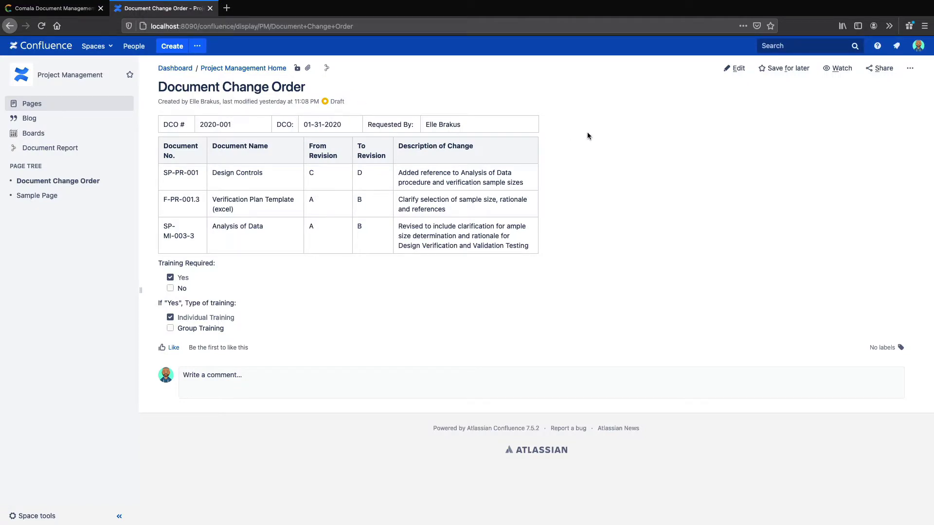
pyautogui.click(337, 102)
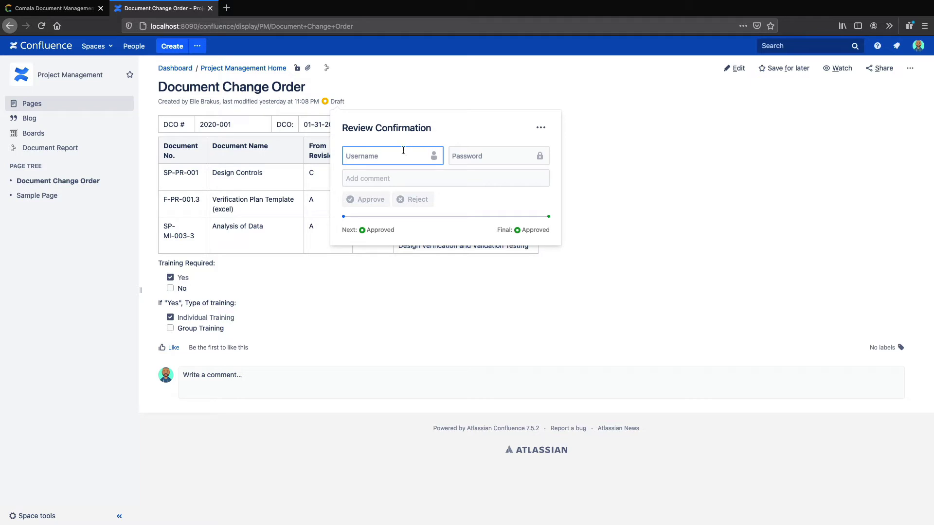
pyautogui.click(491, 155)
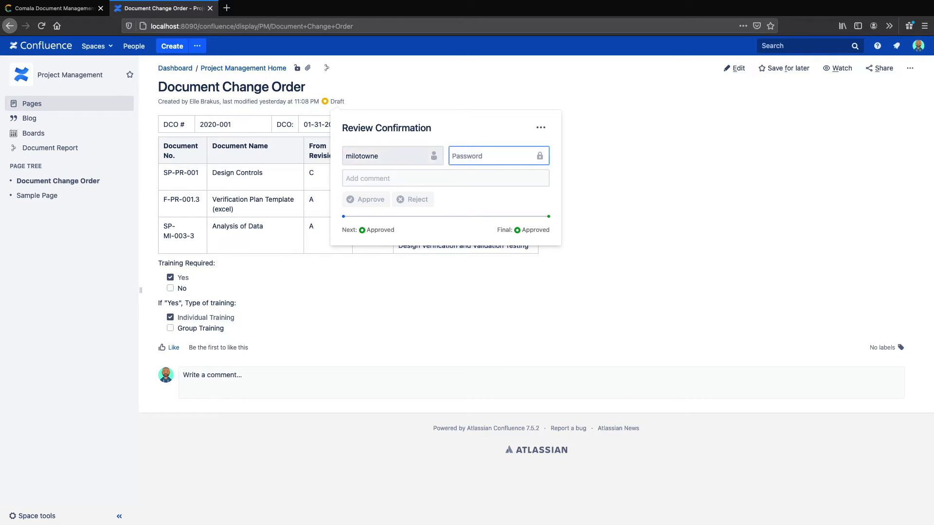
pyautogui.press('super+v')
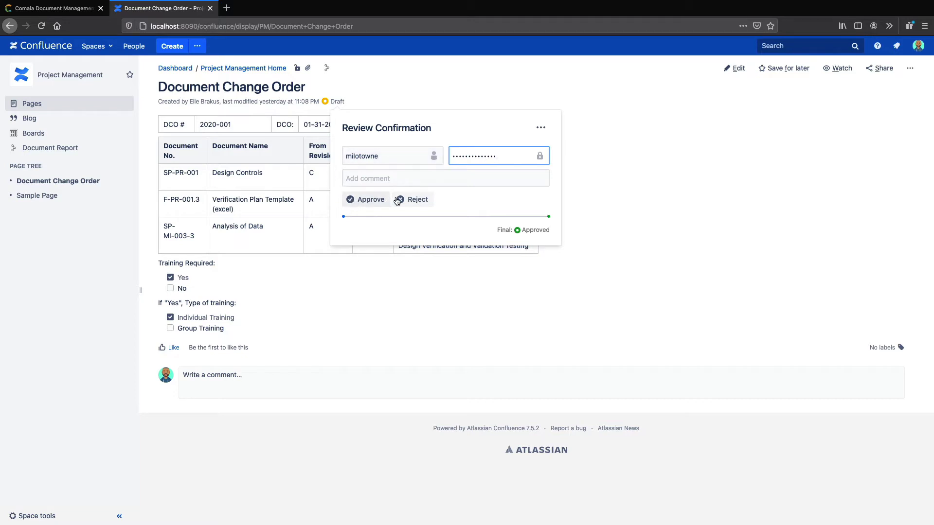
pyautogui.click(366, 199)
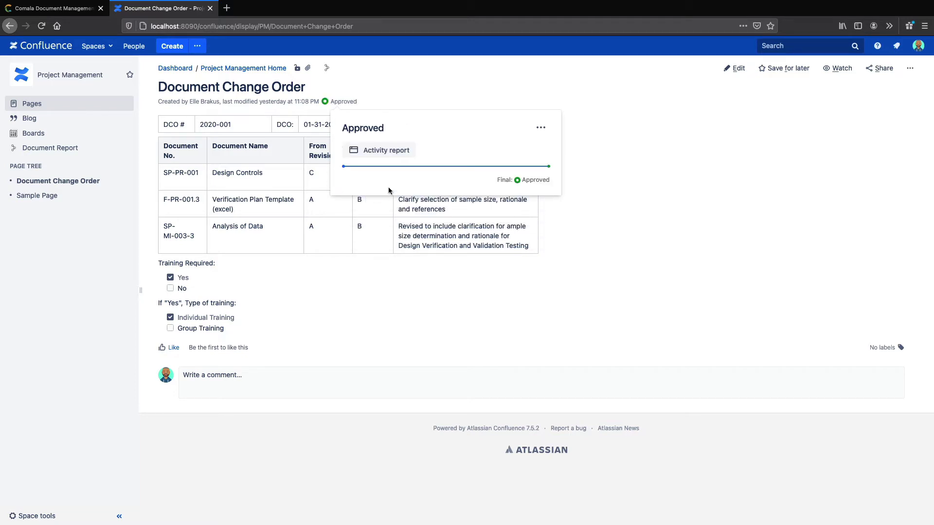
pyautogui.click(541, 128)
# - View the activity report's Review Confirmation approval entry, then return to the guidance PDF
pyautogui.click(522, 150)
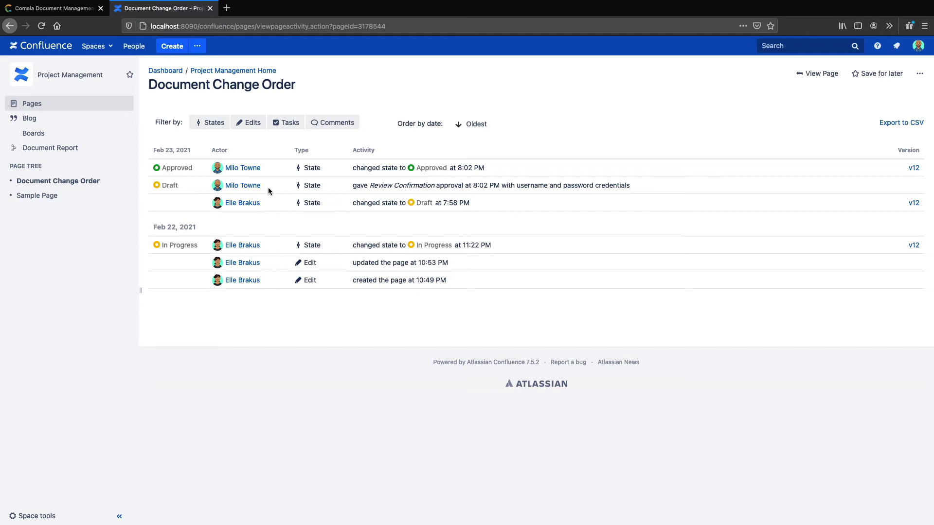
pyautogui.moveTo(370, 185); pyautogui.dragTo(435, 185)
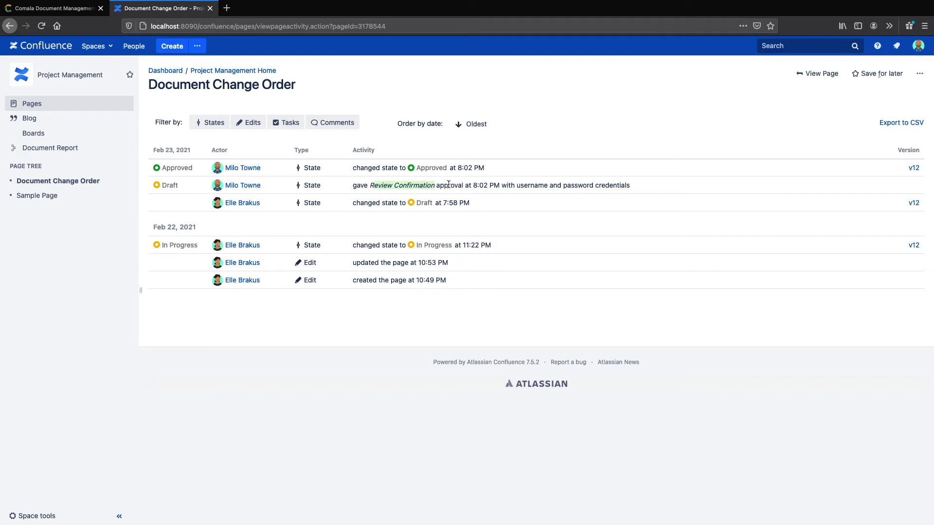
pyautogui.click(449, 184)
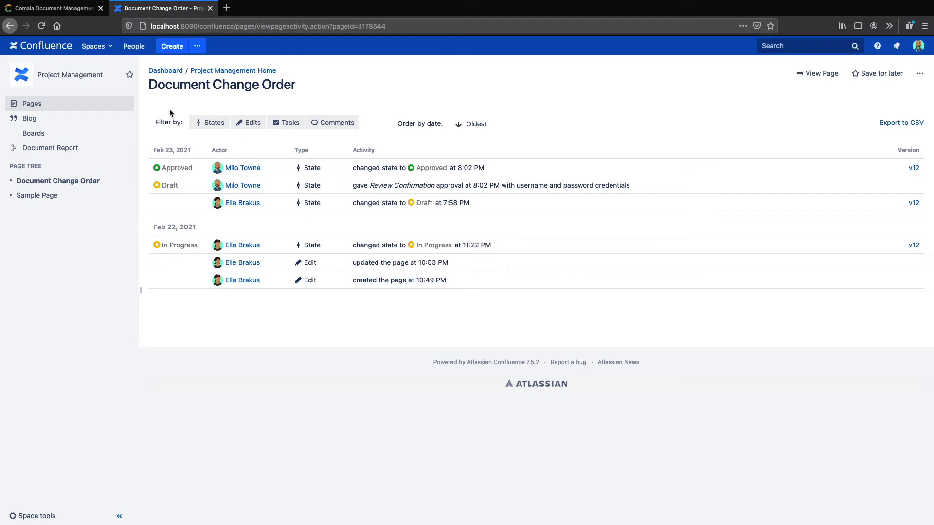
pyautogui.click(72, 10)
# - Read the rest of requirement 11.50(b), then return to the Document Change Order activity report
pyautogui.scroll(-5, 304, 315)
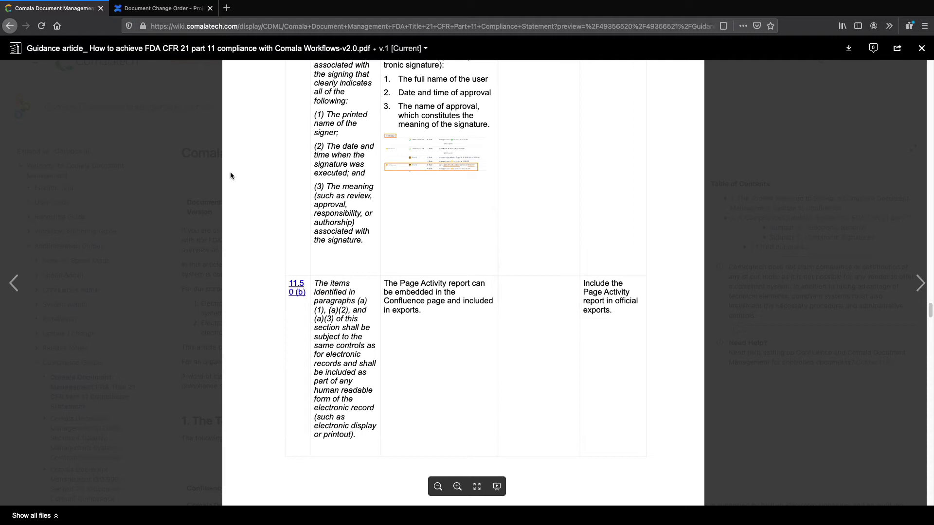
pyautogui.click(164, 8)
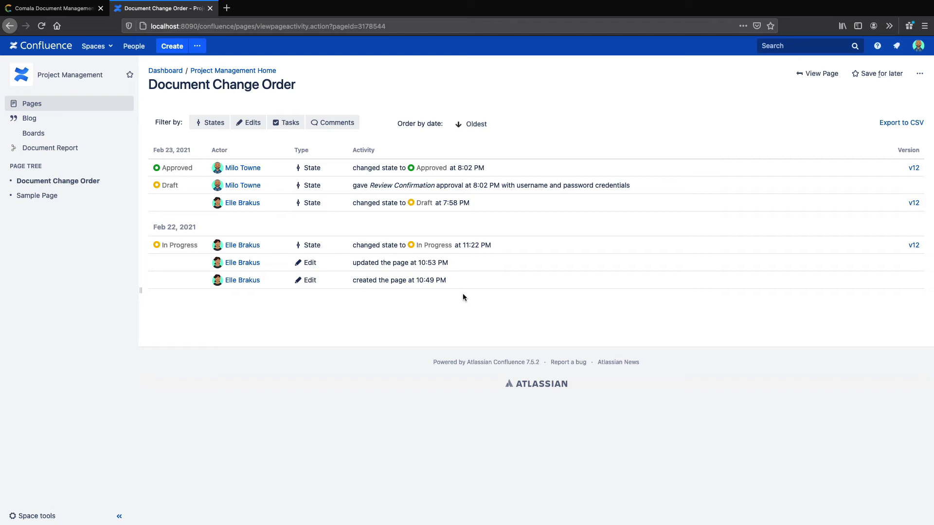
# - Insert a Page Activity macro below Group Training on the Document Change Order page and update it
pyautogui.click(810, 75)
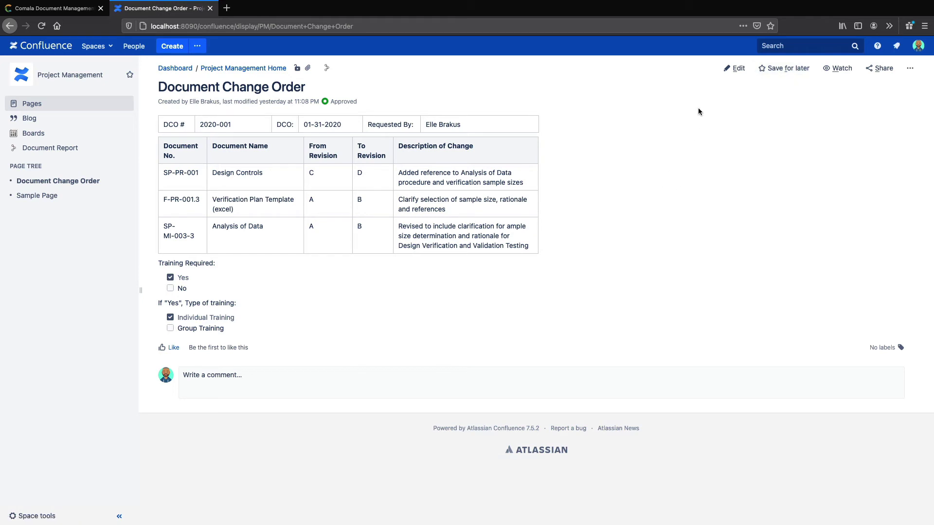
pyautogui.click(734, 68)
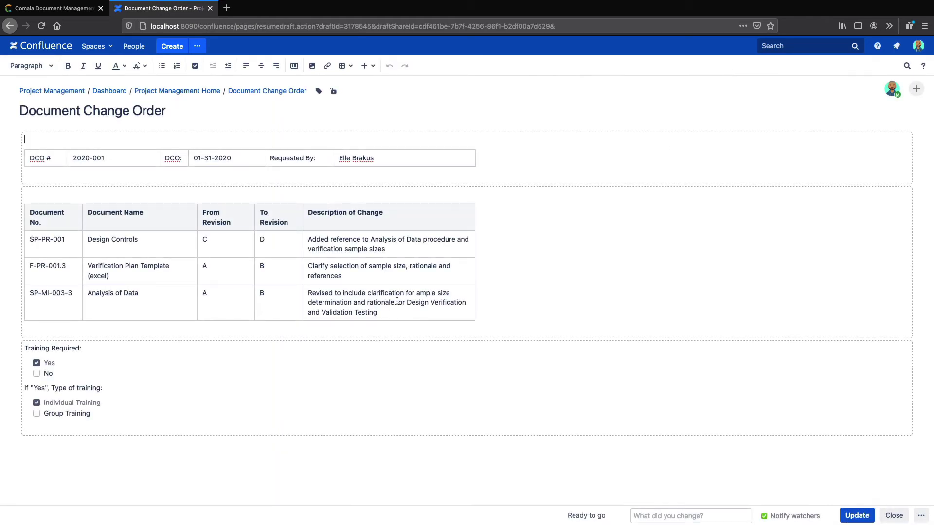
pyautogui.click(144, 427)
pyautogui.write('{ ')
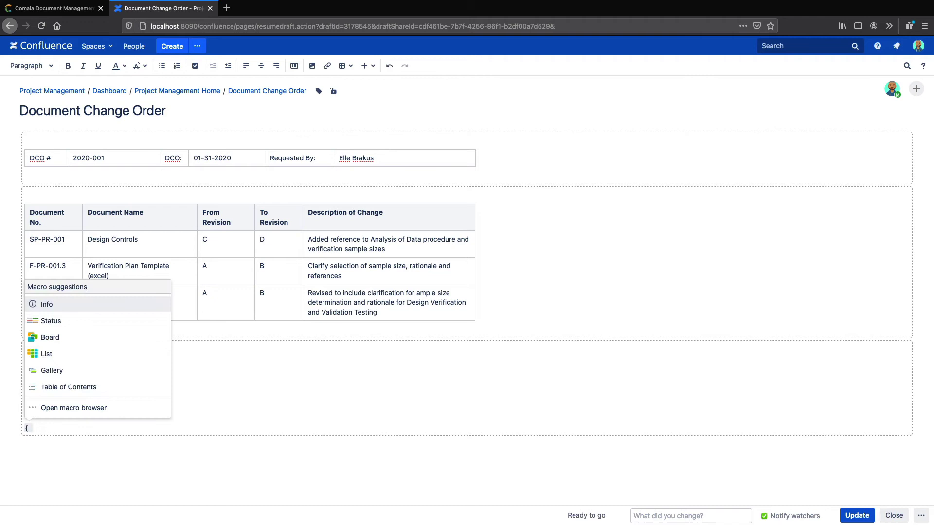
pyautogui.write('page')
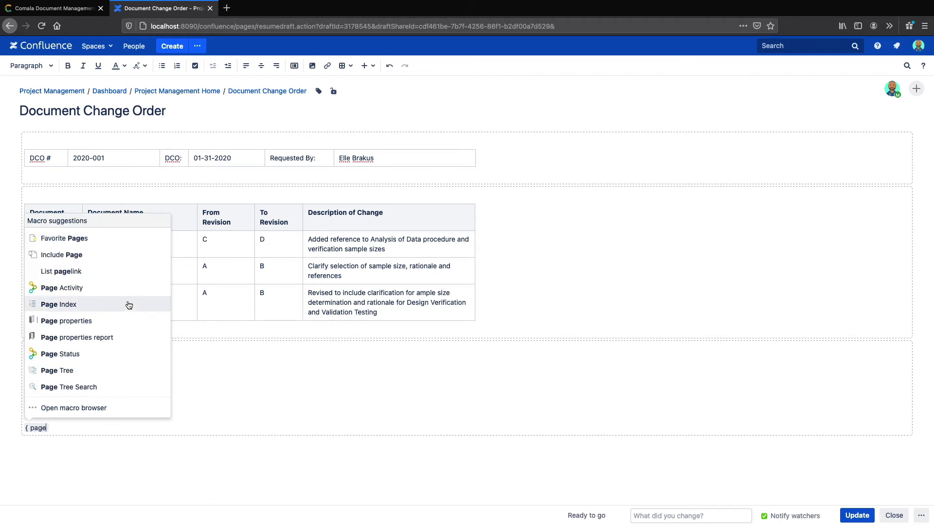
pyautogui.click(120, 288)
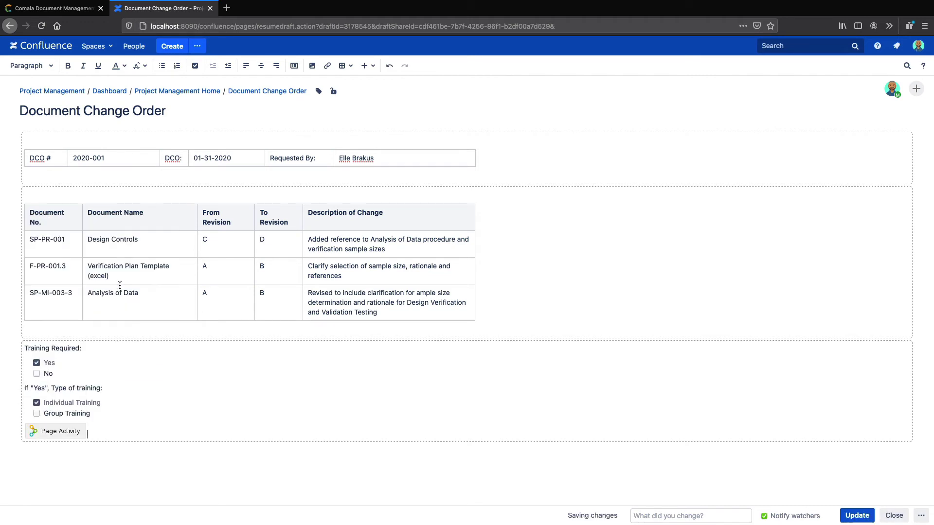
pyautogui.click(857, 516)
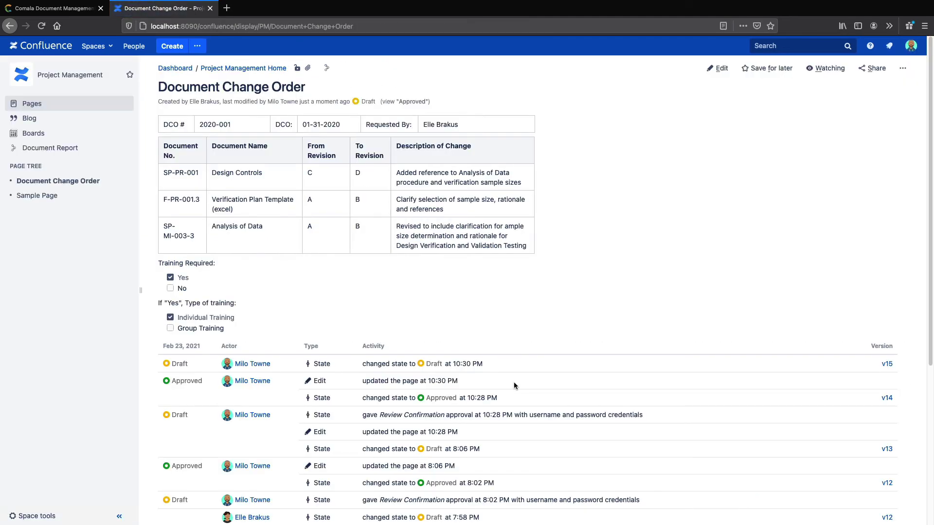
pyautogui.scroll(-4, 549, 340)
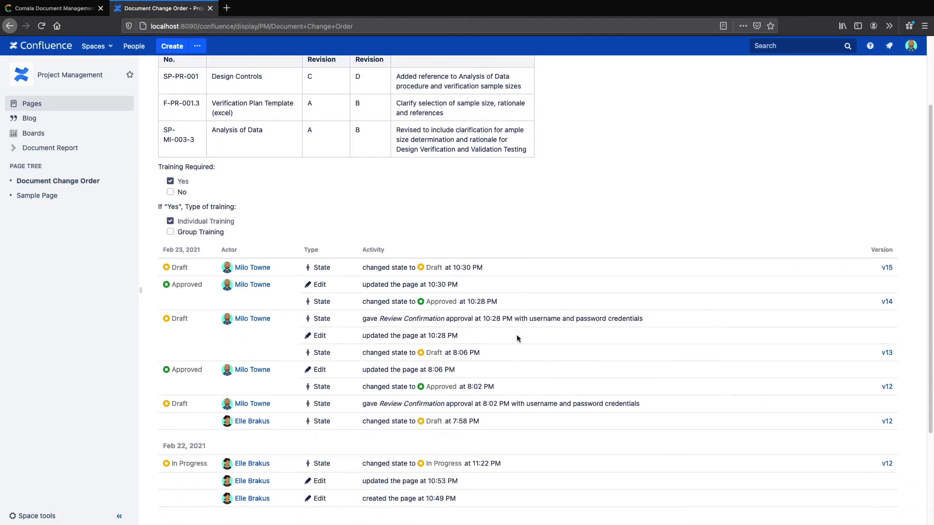
pyautogui.scroll(-1, 516, 334)
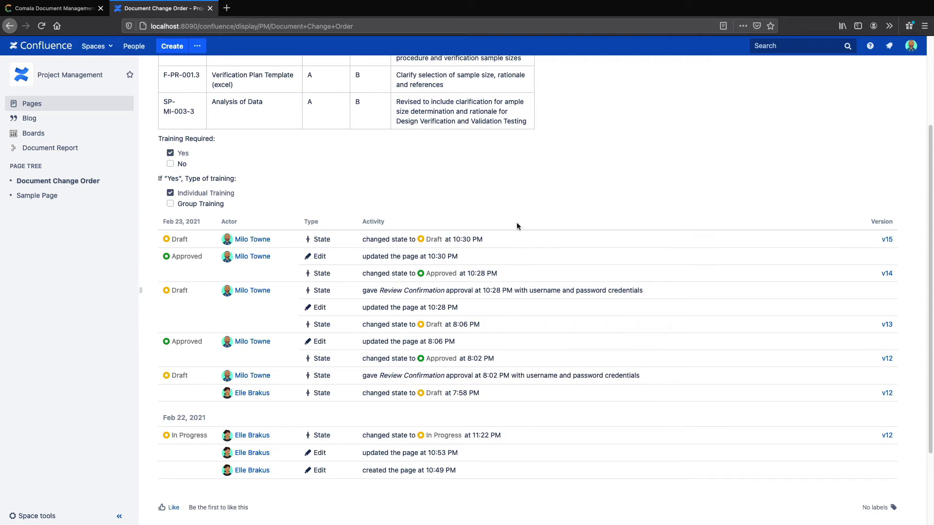
pyautogui.scroll(3, 520, 195)
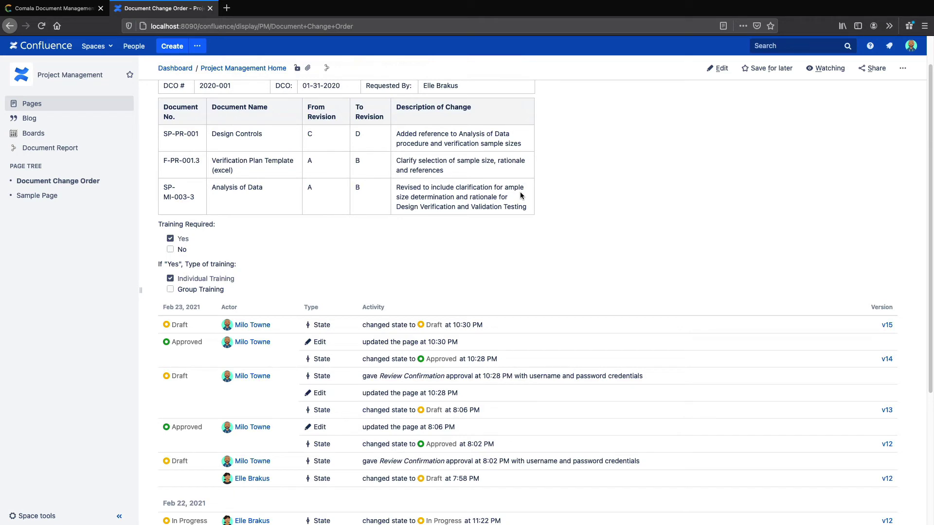
# - Add the Simple approval workflow to Sample Page via the ••• menu's Add Workflow option
pyautogui.click(27, 196)
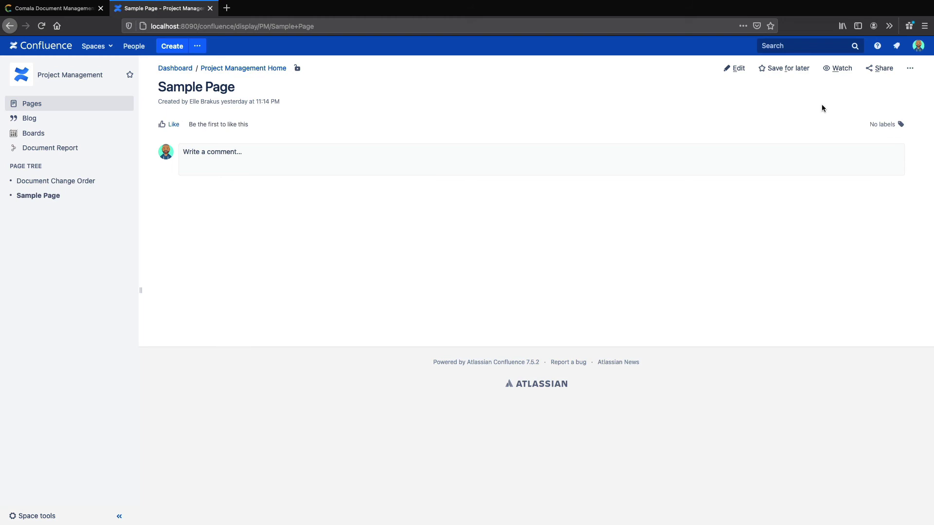
pyautogui.click(907, 75)
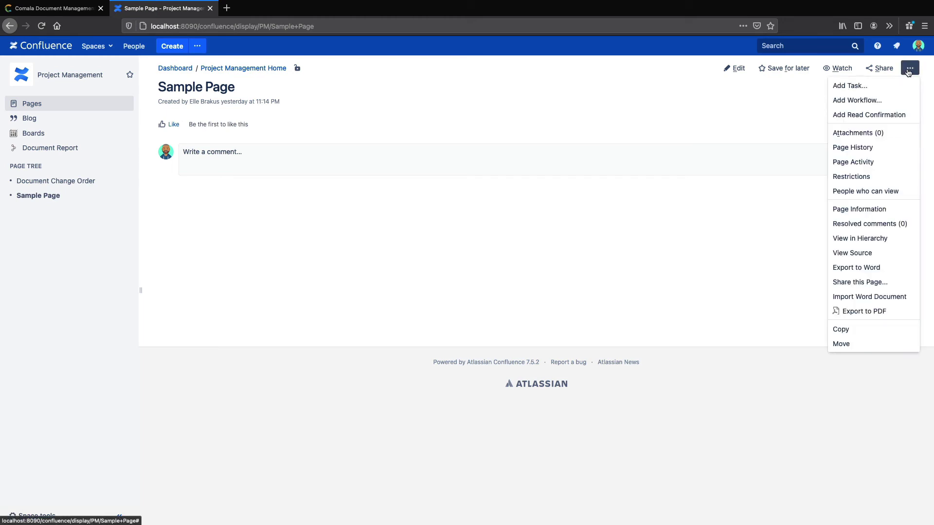
pyautogui.click(867, 99)
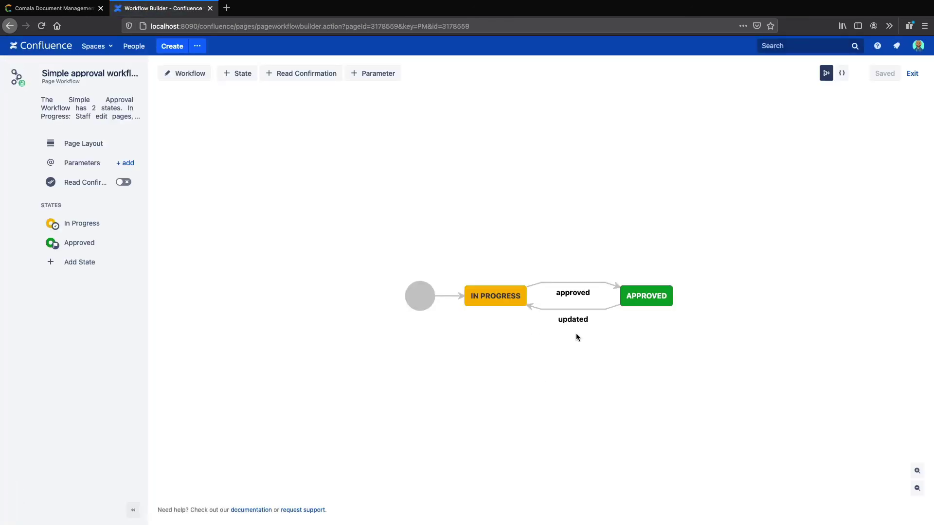
# - Set the In Progress state's Review approval to Requires username + password, then save the workflow
pyautogui.click(480, 292)
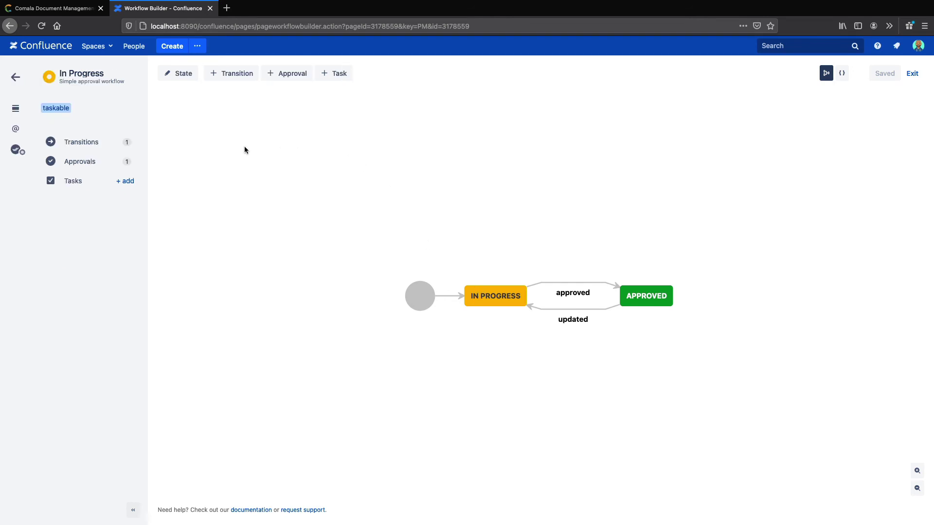
pyautogui.click(89, 162)
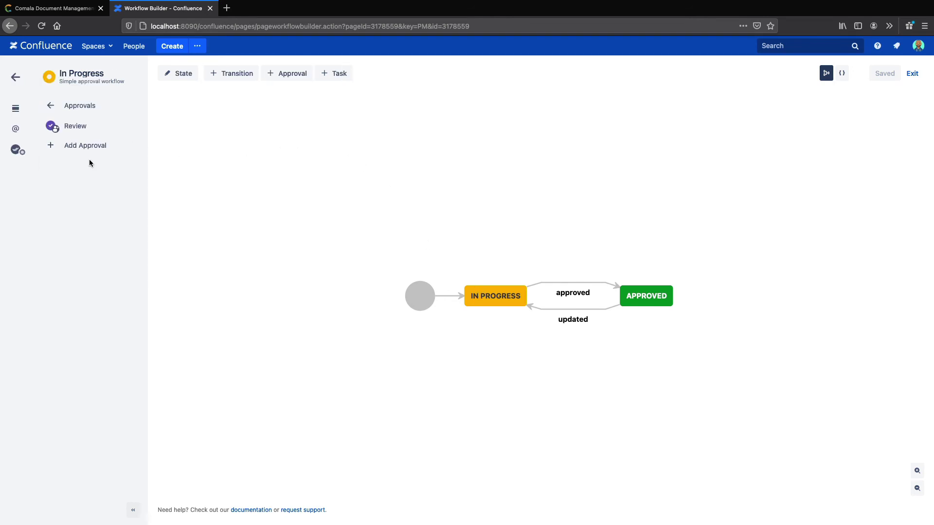
pyautogui.click(72, 126)
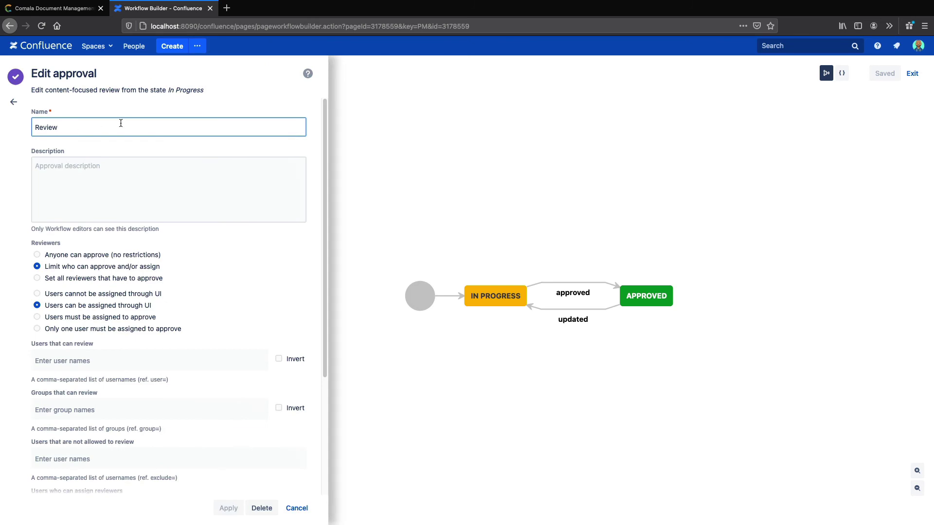
pyautogui.click(90, 128)
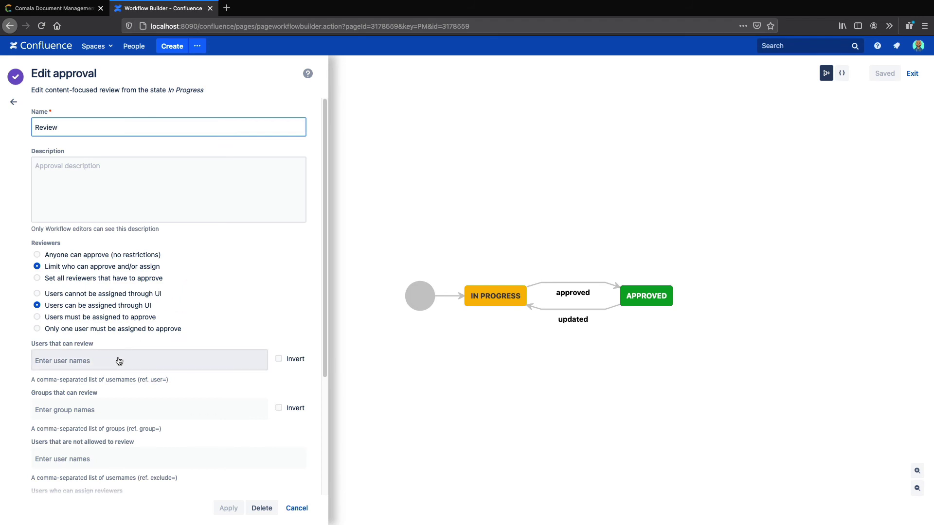
pyautogui.click(55, 366)
pyautogui.scroll(-3, 185, 311)
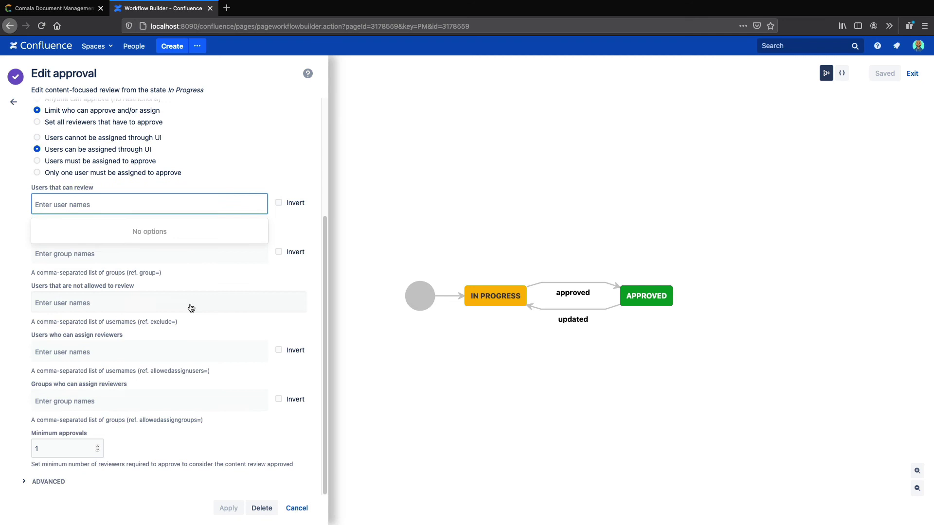
pyautogui.click(24, 481)
pyautogui.scroll(-4, 124, 442)
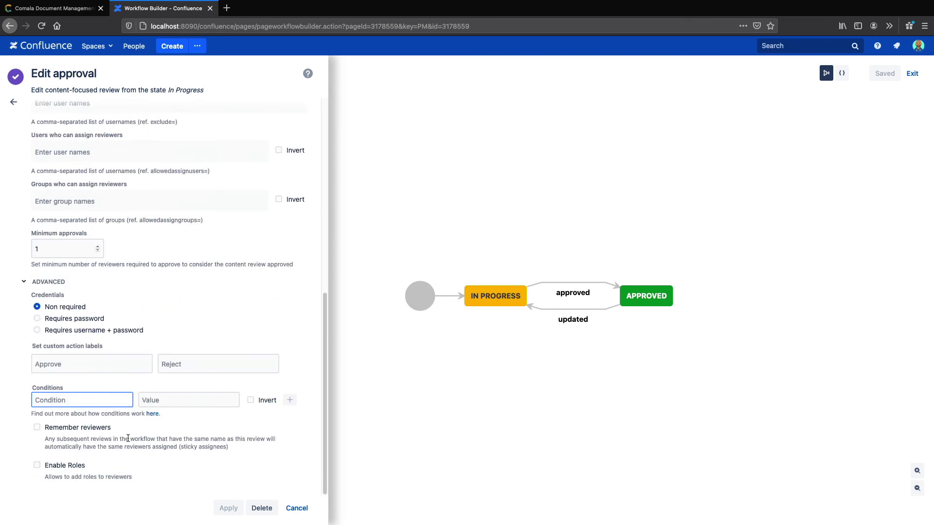
pyautogui.click(37, 331)
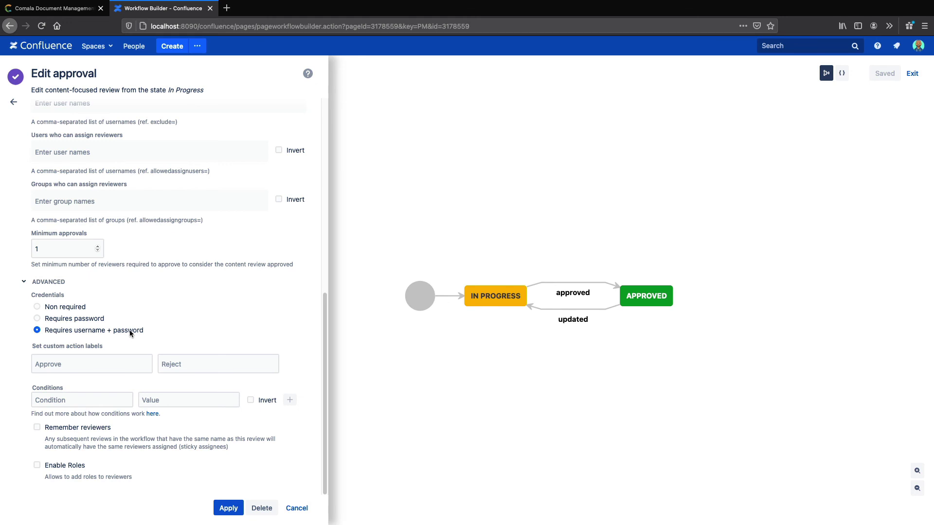
pyautogui.click(225, 509)
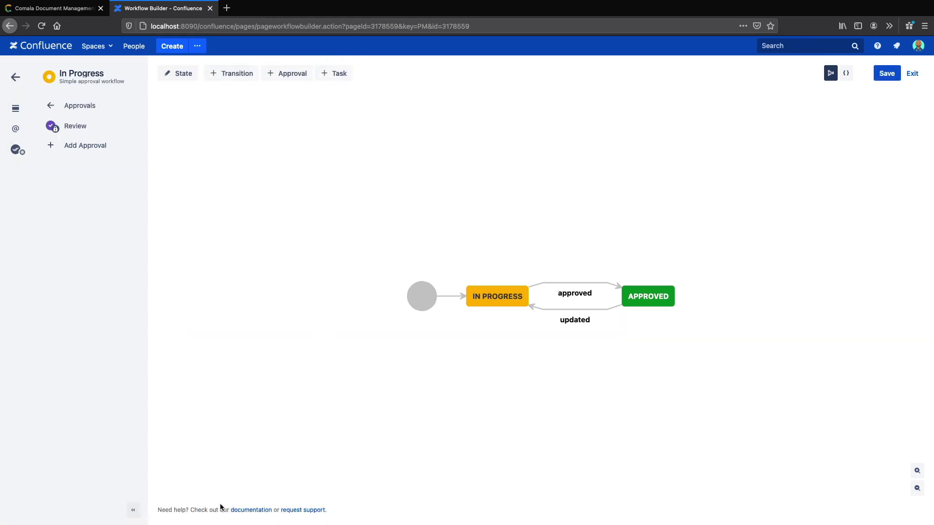
pyautogui.click(886, 73)
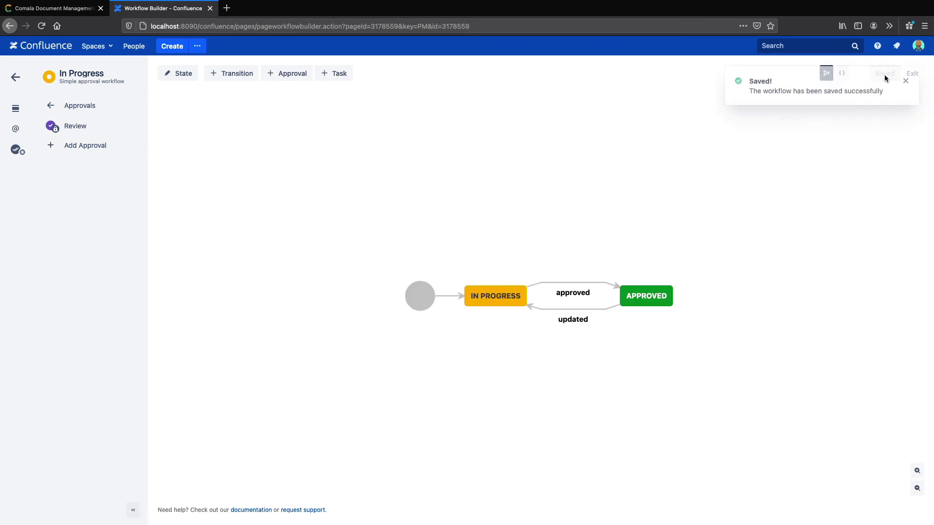
# - Exit the Workflow Builder and bring up Sample Page's In Progress Review approval popup
pyautogui.click(911, 75)
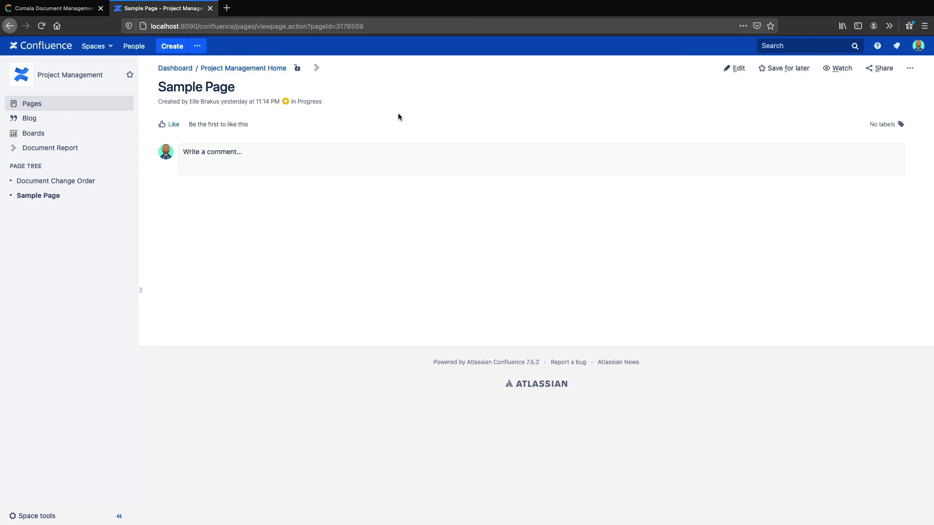
pyautogui.click(309, 104)
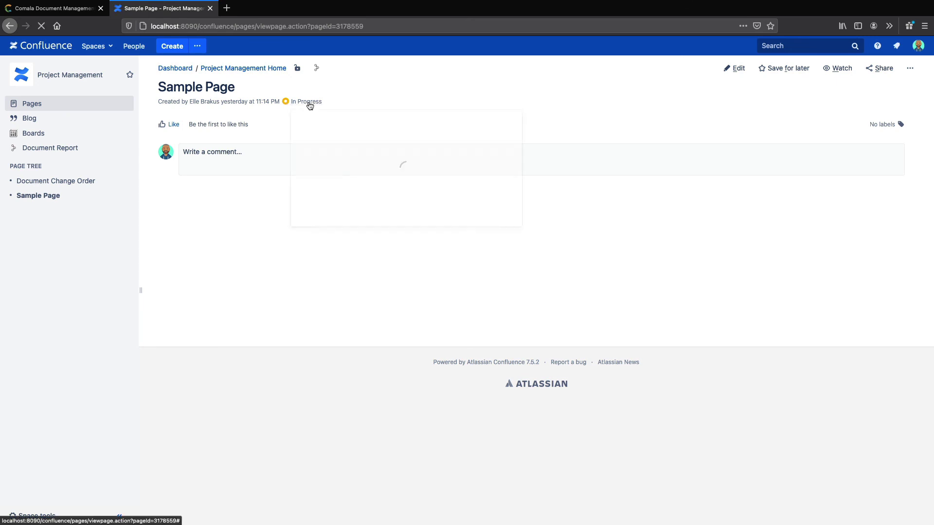